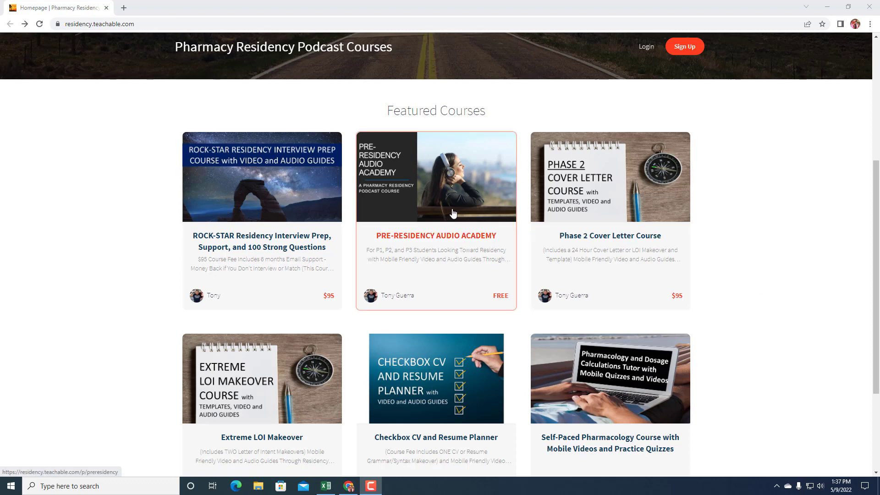
Bring up the 2021 NAPLEX Pass Rates workbook showing the Pass Rates Sorted rankings.
{"action": "left_click", "coordinate": [325, 486]}
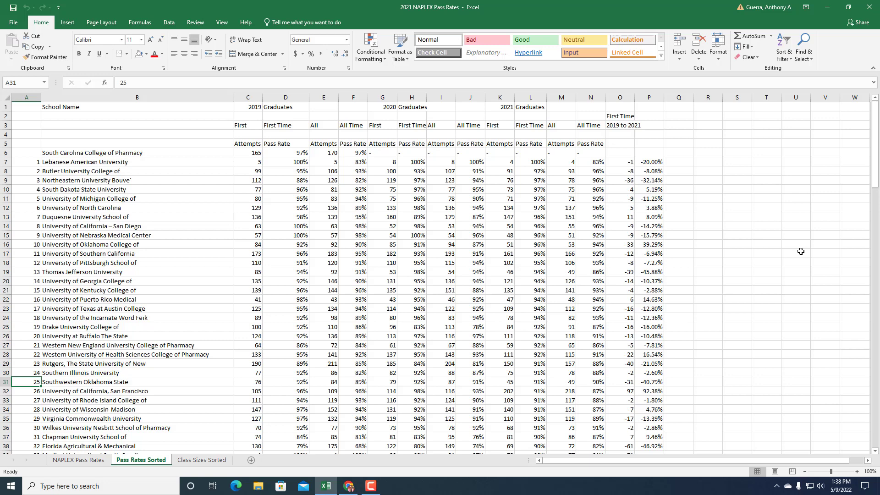
{"action": "key", "text": "F10"}
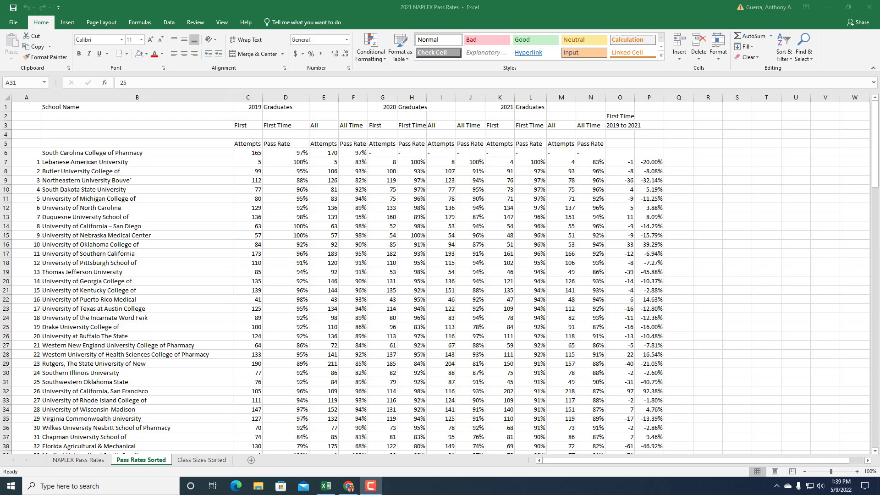
{"action": "left_click", "coordinate": [562, 161]}
{"action": "scroll", "coordinate": [451, 329], "scroll_direction": "down", "scroll_amount": 5}
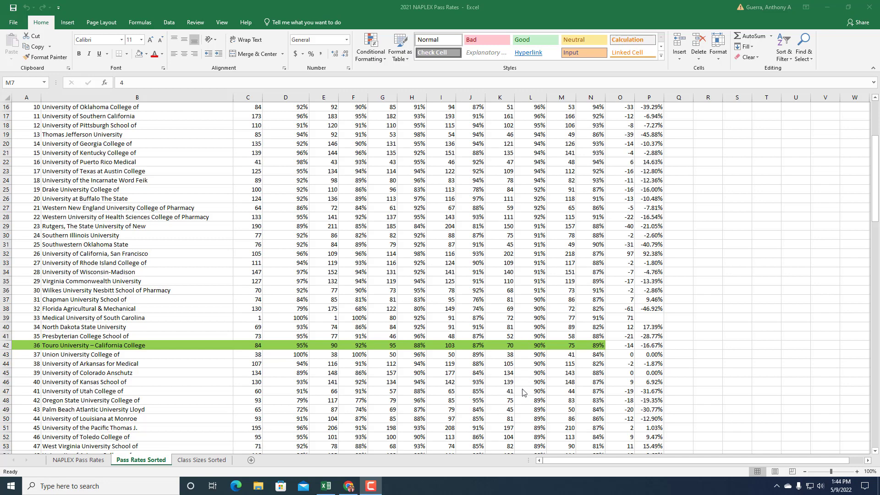
{"action": "scroll", "coordinate": [522, 392], "scroll_direction": "down", "scroll_amount": 11}
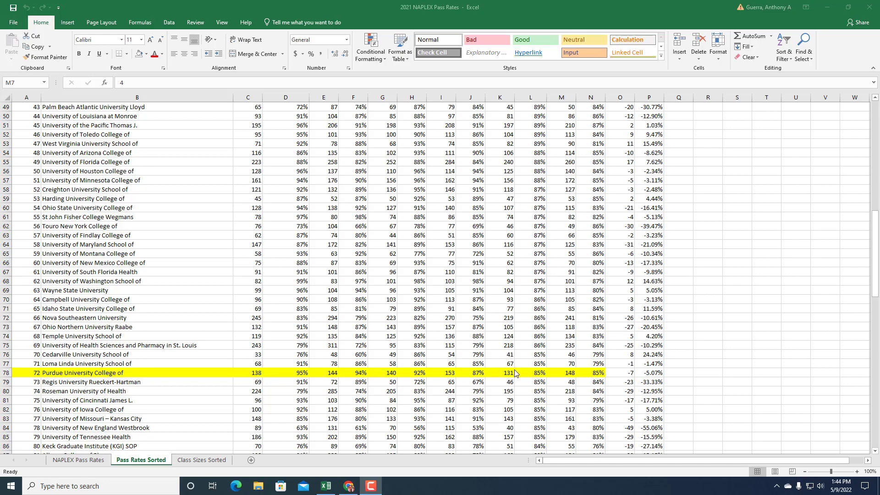
{"action": "scroll", "coordinate": [529, 210], "scroll_direction": "down", "scroll_amount": 2}
{"action": "scroll", "coordinate": [529, 210], "scroll_direction": "down", "scroll_amount": 9}
{"action": "scroll", "coordinate": [526, 214], "scroll_direction": "down", "scroll_amount": 6}
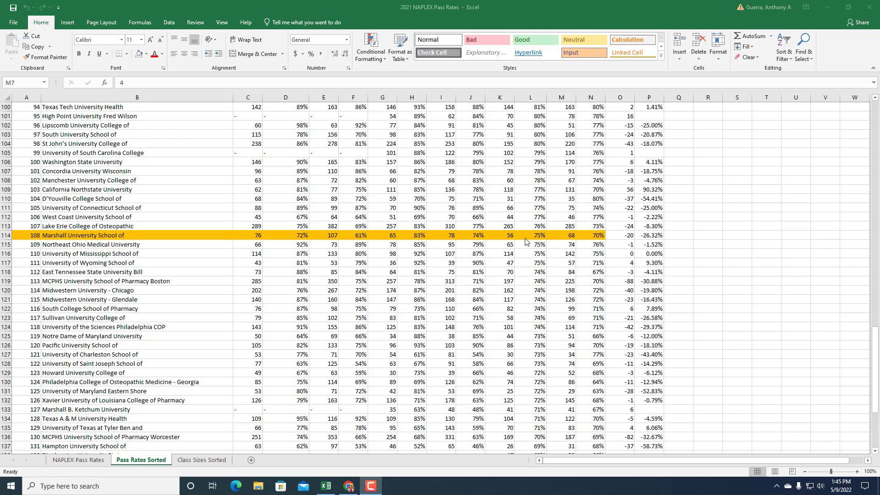
{"action": "scroll", "coordinate": [525, 241], "scroll_direction": "down", "scroll_amount": 4}
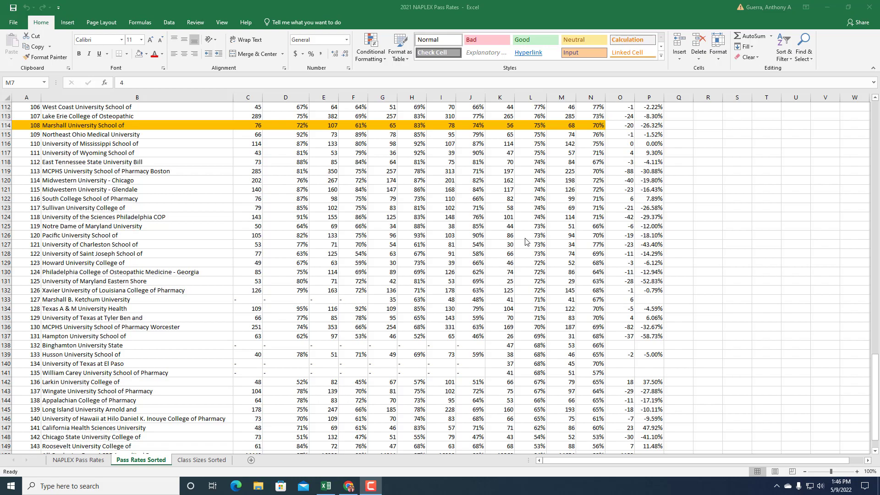
{"action": "scroll", "coordinate": [526, 241], "scroll_direction": "up", "scroll_amount": 20}
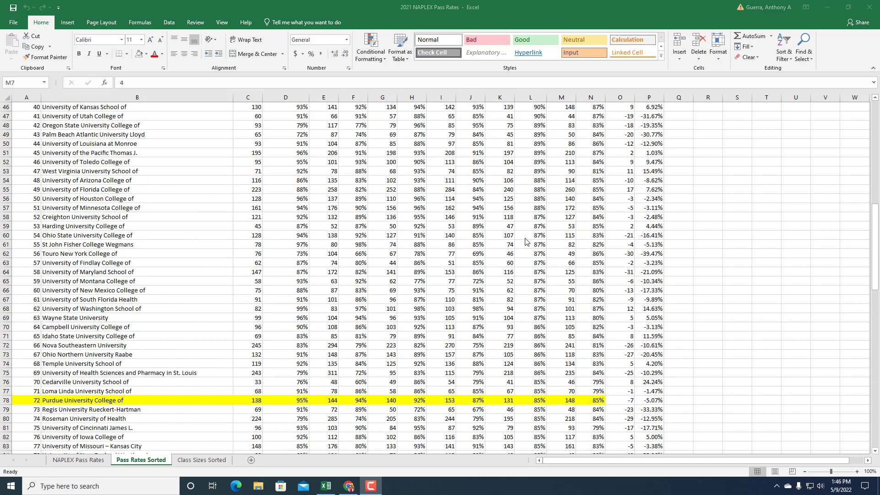
{"action": "scroll", "coordinate": [525, 241], "scroll_direction": "up", "scroll_amount": 15}
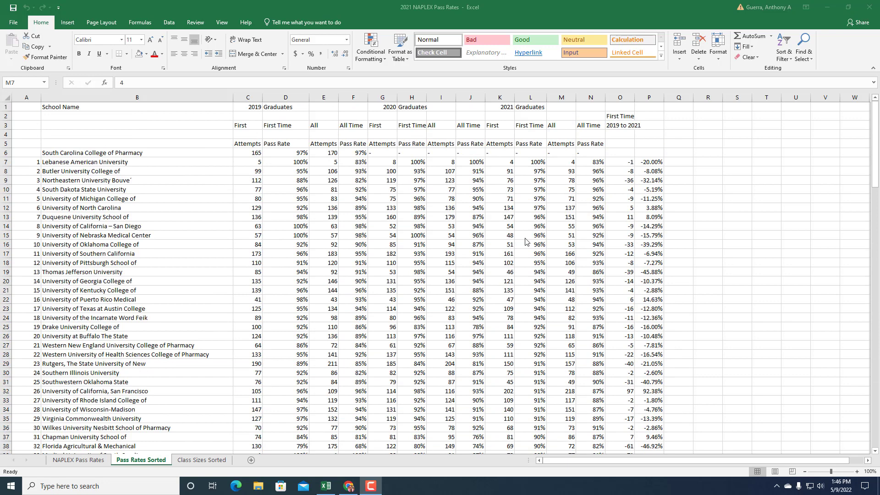
{"action": "scroll", "coordinate": [525, 242], "scroll_direction": "down", "scroll_amount": 1}
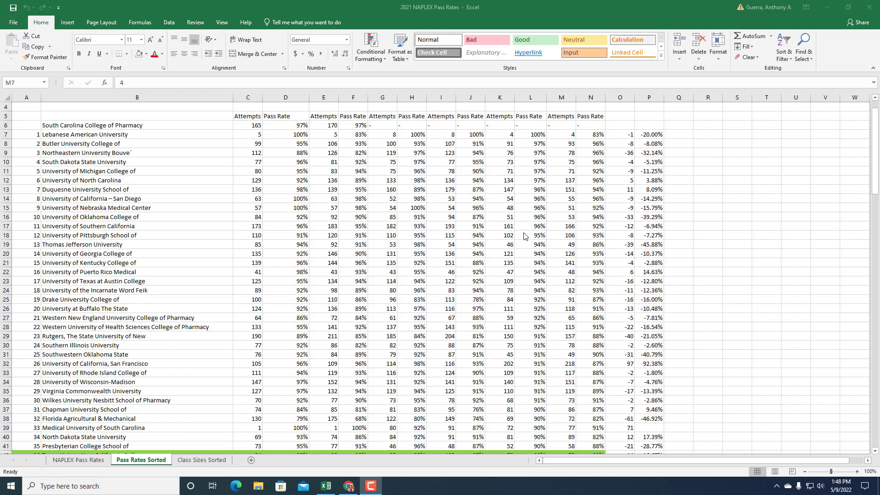
{"action": "scroll", "coordinate": [524, 242], "scroll_direction": "down", "scroll_amount": 20}
{"action": "scroll", "coordinate": [517, 238], "scroll_direction": "down", "scroll_amount": 20}
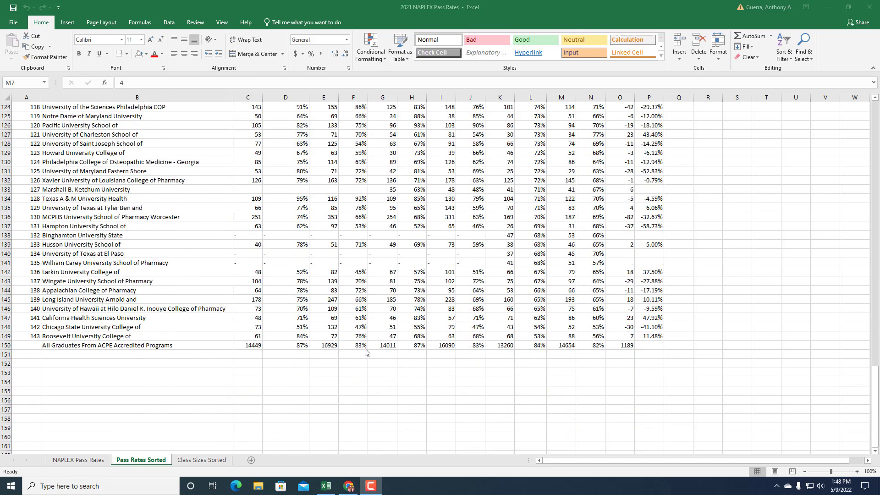
{"action": "left_click", "coordinate": [249, 347]}
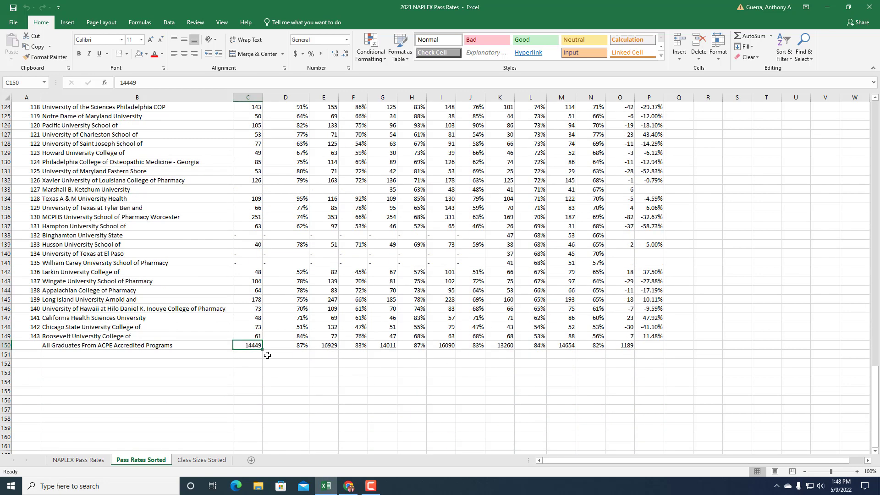
{"action": "left_click", "coordinate": [502, 346]}
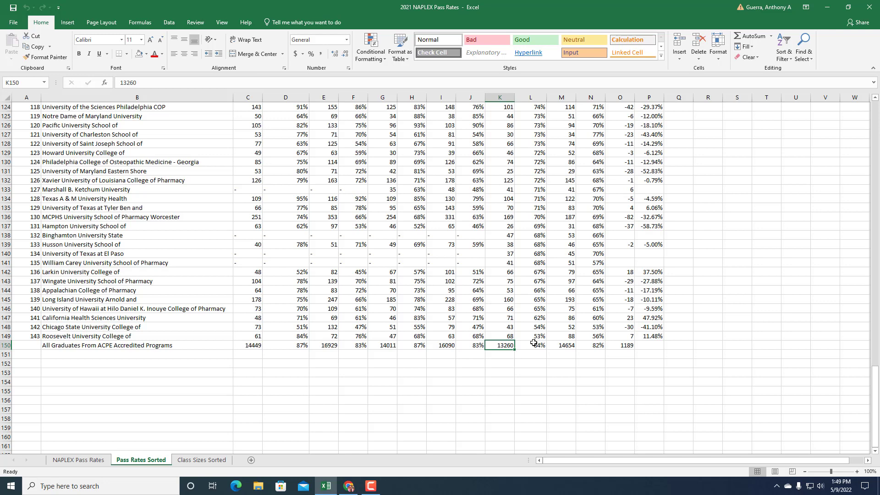
{"action": "scroll", "coordinate": [533, 343], "scroll_direction": "up", "scroll_amount": 20}
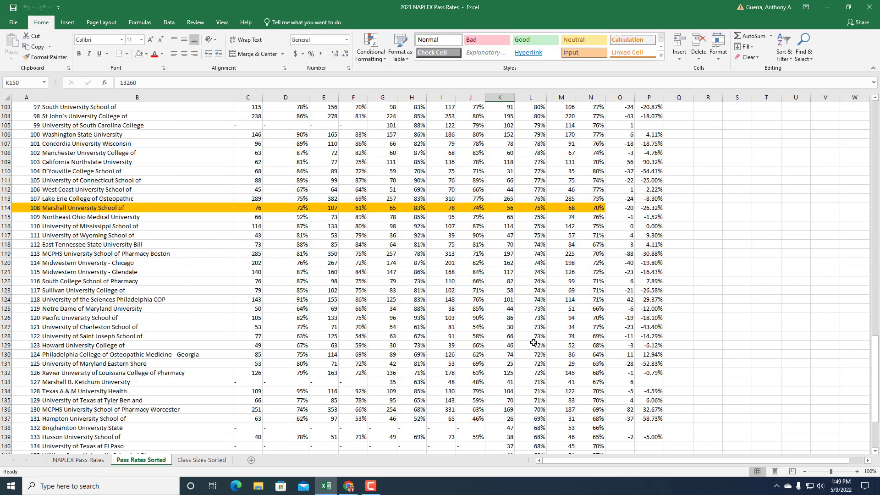
{"action": "scroll", "coordinate": [534, 342], "scroll_direction": "up", "scroll_amount": 6}
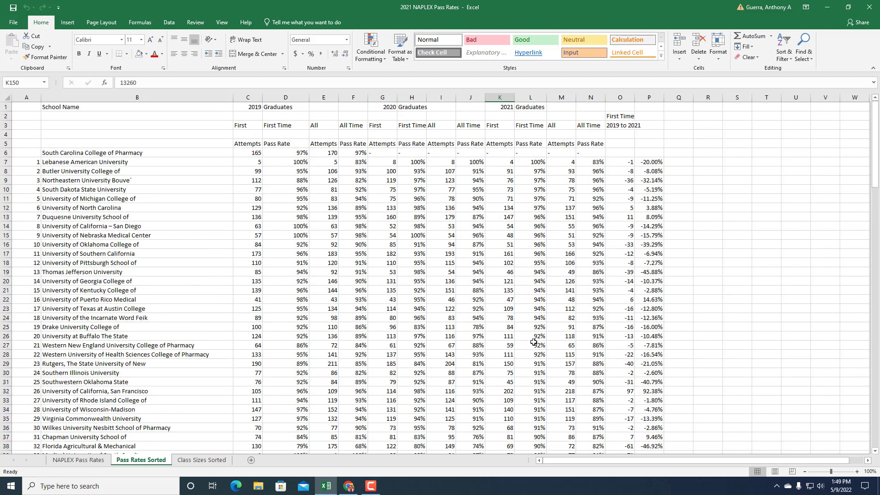
{"action": "left_click", "coordinate": [257, 182]}
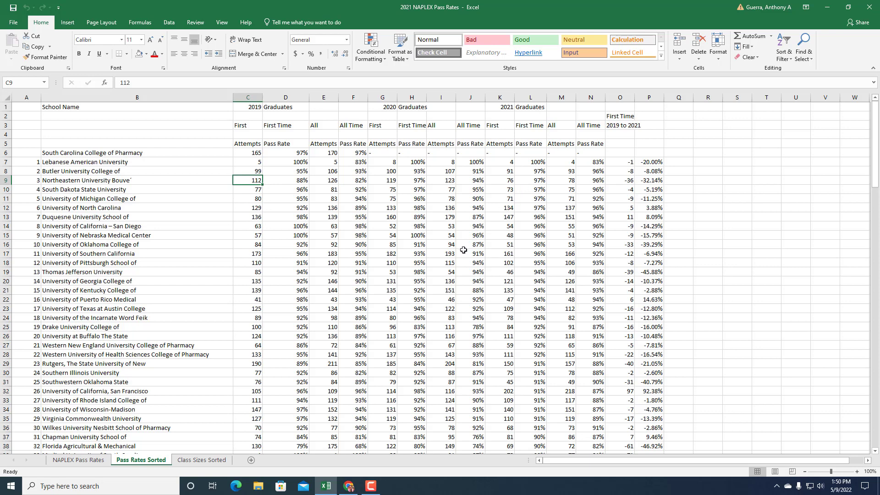
Switch to the Class Sizes Sorted sheet, led by Hampton University at -58.73%.
{"action": "left_click", "coordinate": [211, 459]}
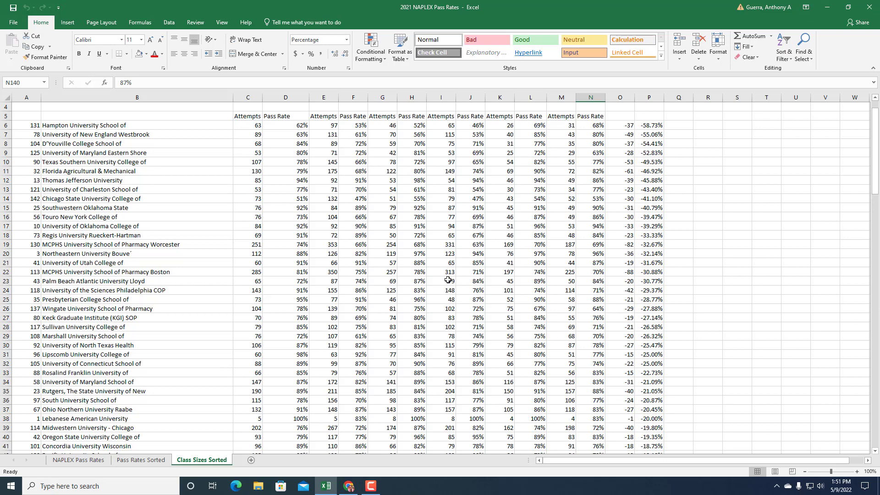
{"action": "scroll", "coordinate": [140, 186], "scroll_direction": "up", "scroll_amount": 1}
{"action": "scroll", "coordinate": [141, 144], "scroll_direction": "down", "scroll_amount": 1}
{"action": "scroll", "coordinate": [129, 184], "scroll_direction": "down", "scroll_amount": 1}
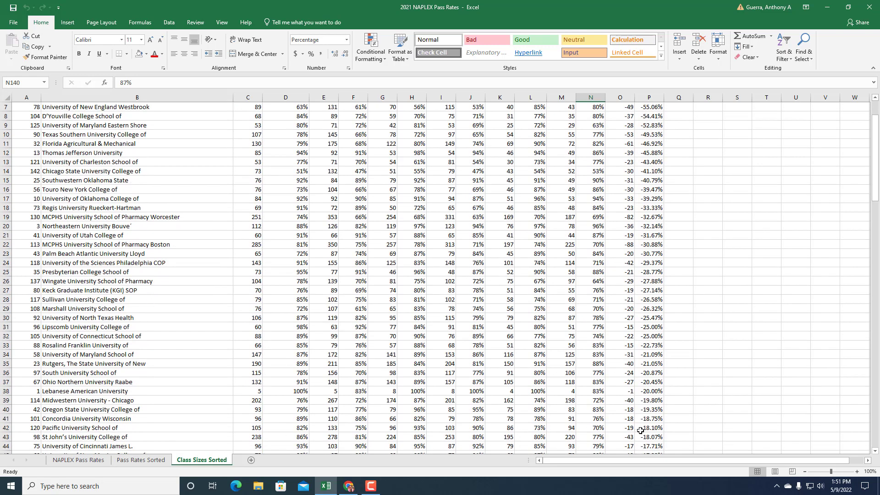
{"action": "left_click", "coordinate": [649, 428]}
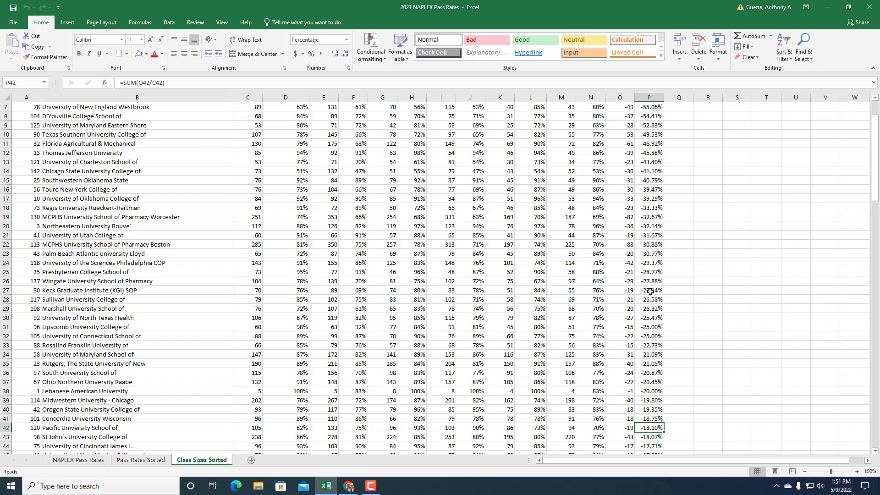
At the sheet's bottom, inspect UCSF's 92.38% increase and its percent-change formula.
{"action": "scroll", "coordinate": [650, 291], "scroll_direction": "down", "scroll_amount": 19}
{"action": "scroll", "coordinate": [646, 288], "scroll_direction": "down", "scroll_amount": 17}
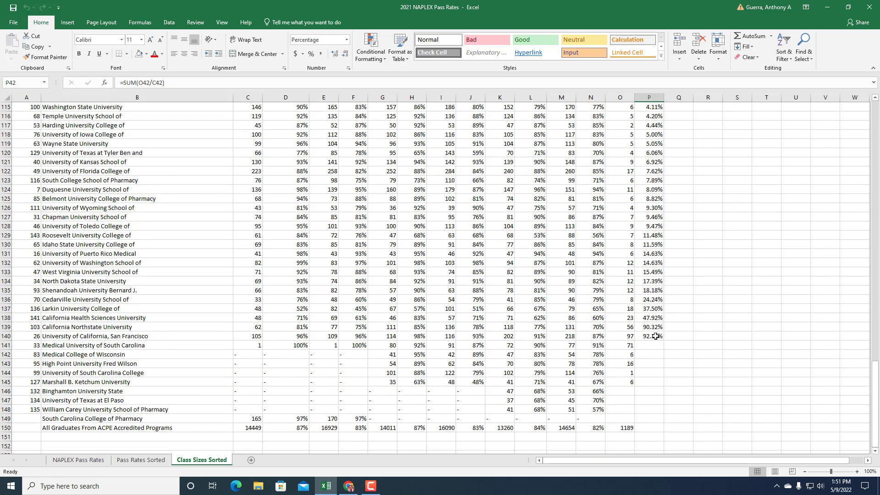
{"action": "left_click", "coordinate": [123, 337]}
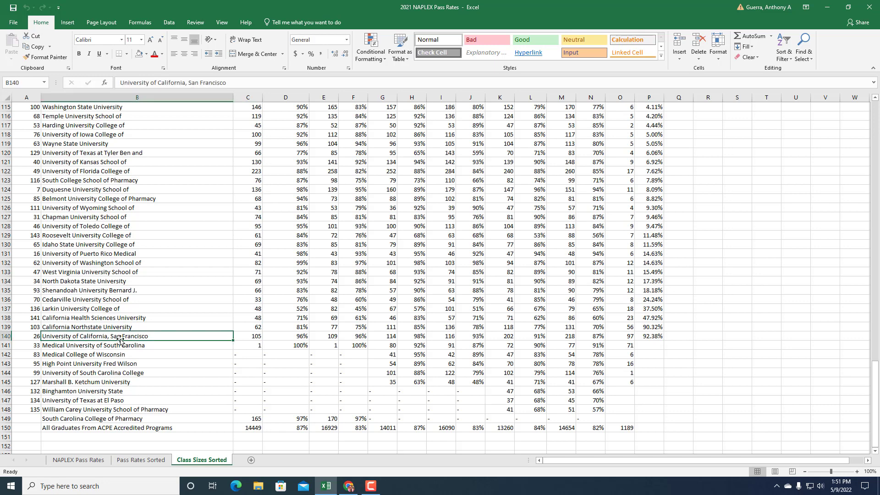
{"action": "left_click", "coordinate": [640, 337]}
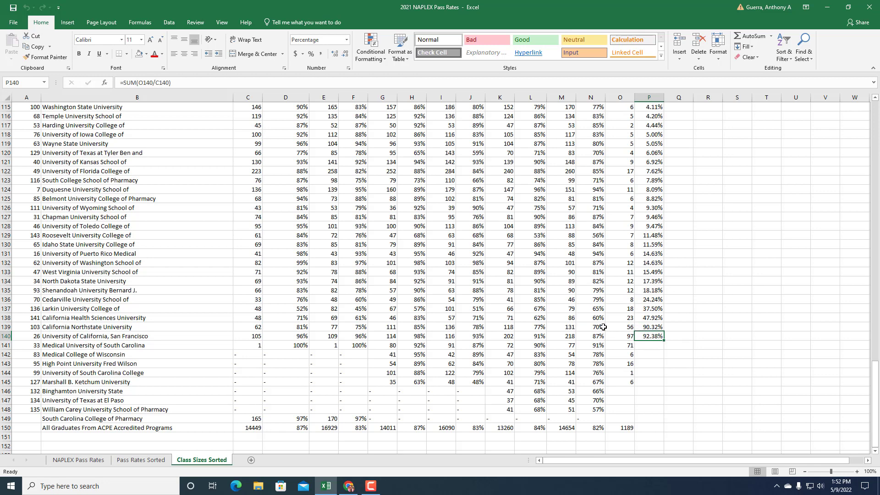
Check California Northstate University's attempts, 62 in 2019 rising to 118 in 2021.
{"action": "left_click", "coordinate": [563, 327]}
{"action": "left_click", "coordinate": [504, 327]}
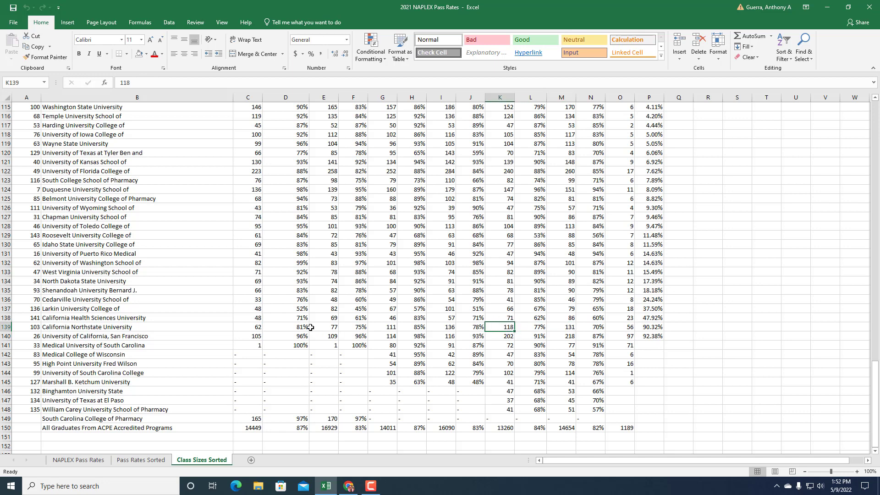
{"action": "left_click", "coordinate": [248, 328]}
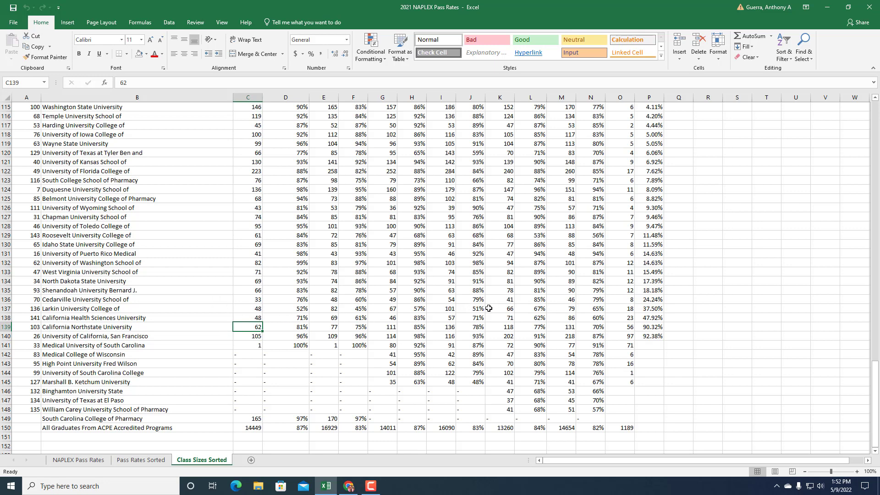
Scroll back to the column headers and the largest decreases, Hampton (-58.73%) and New England (-55.06%).
{"action": "scroll", "coordinate": [486, 295], "scroll_direction": "up", "scroll_amount": 4}
{"action": "scroll", "coordinate": [506, 194], "scroll_direction": "up", "scroll_amount": 20}
{"action": "scroll", "coordinate": [504, 257], "scroll_direction": "up", "scroll_amount": 11}
{"action": "scroll", "coordinate": [503, 263], "scroll_direction": "down", "scroll_amount": 1}
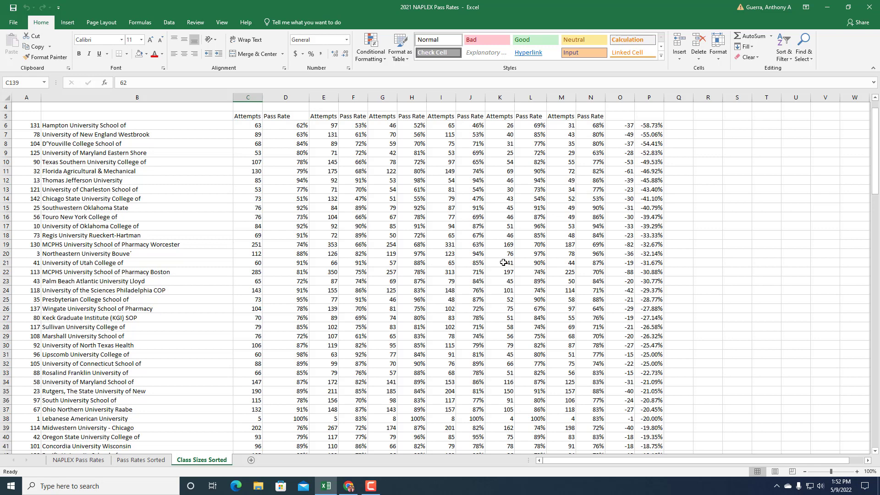
Switch to the residency.teachable.com Pharmacy Residency Podcast Courses homepage in Chrome.
{"action": "left_click", "coordinate": [354, 484]}
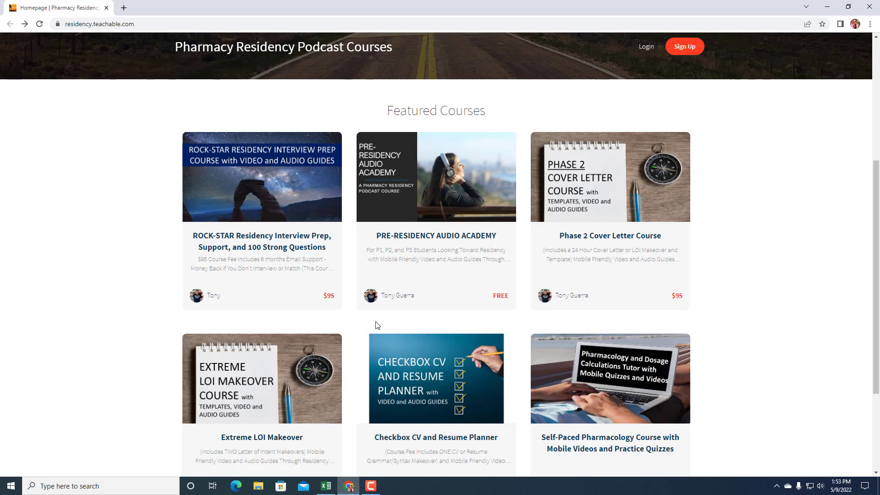